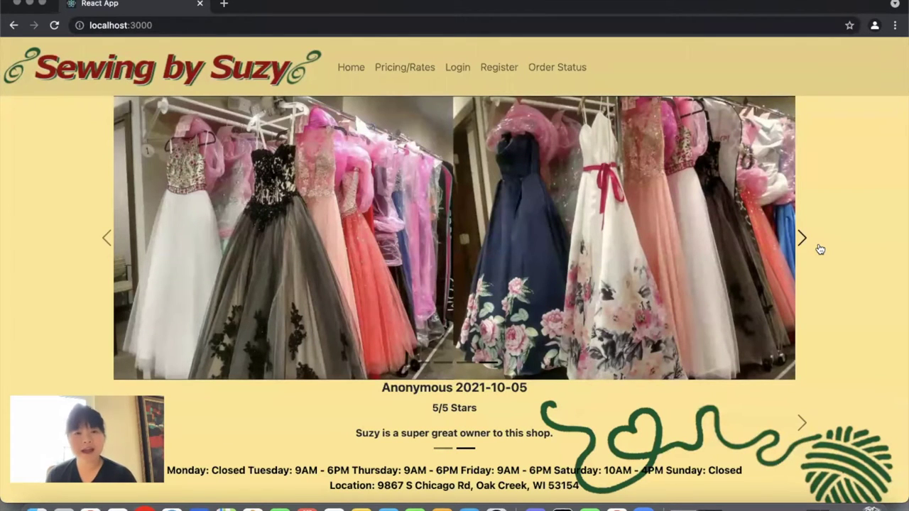
Step: Browse the site's public pages for pricing and rates, login and new-user registration
left_click(412, 71)
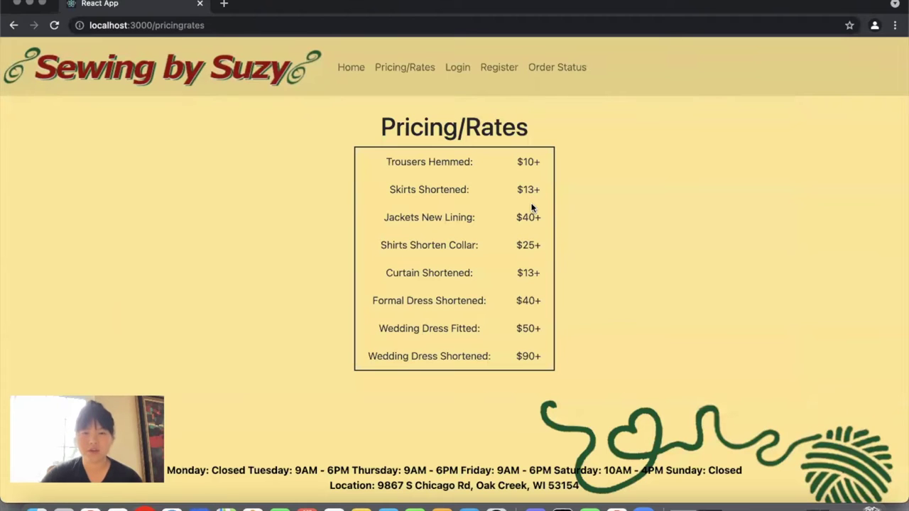
left_click(459, 71)
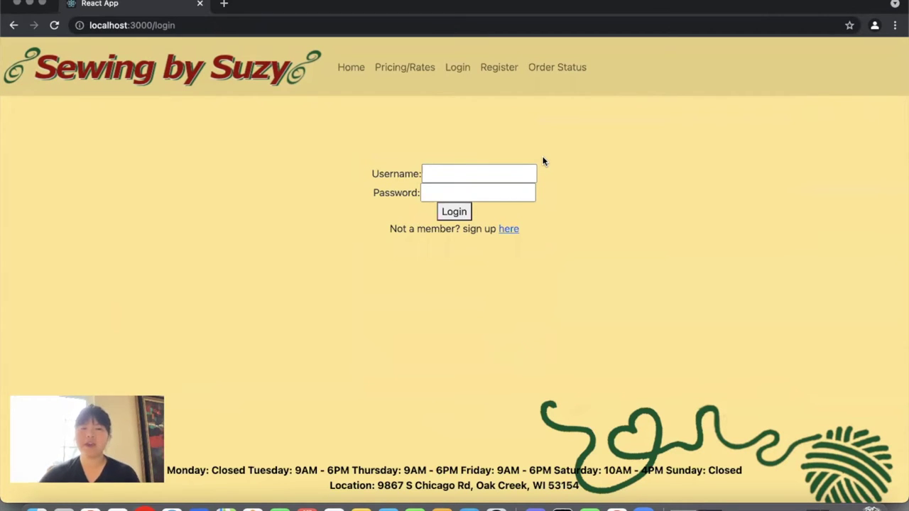
left_click(508, 229)
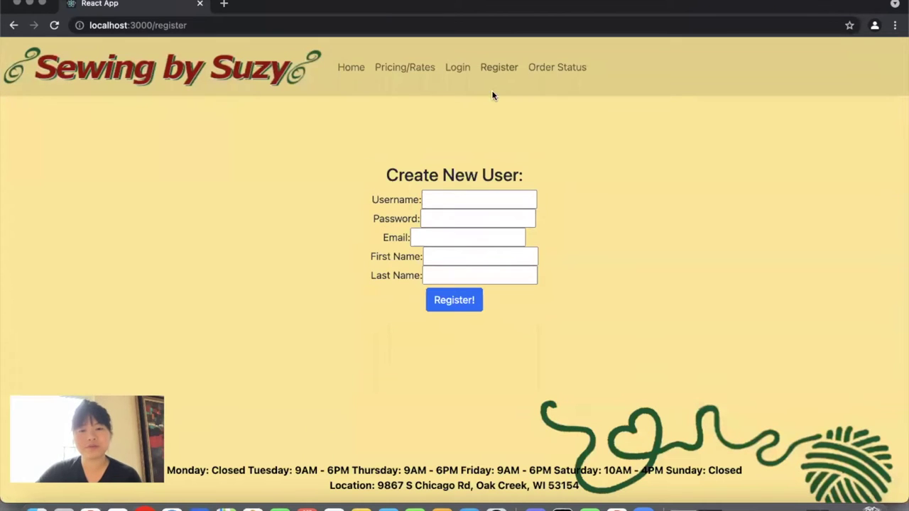
left_click(488, 67)
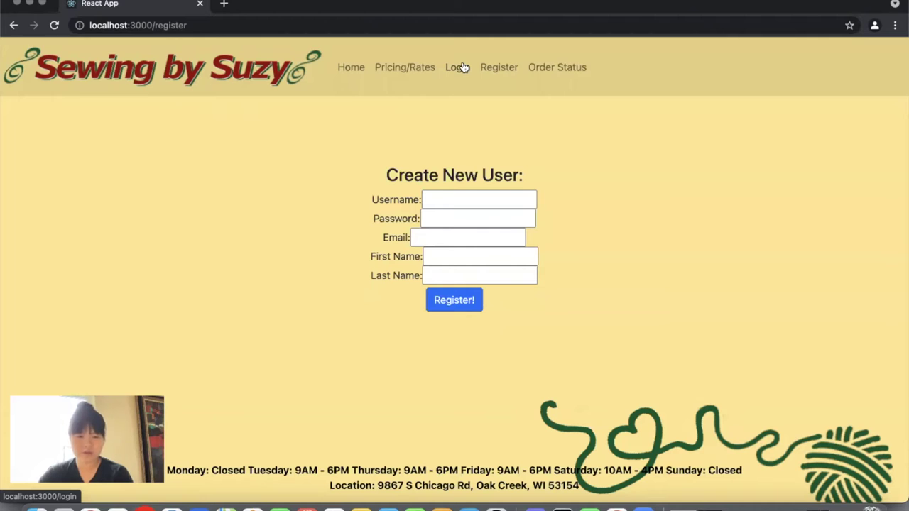
Step: Look up the status of an existing order on the Order Status page by entering its order number
left_click(549, 69)
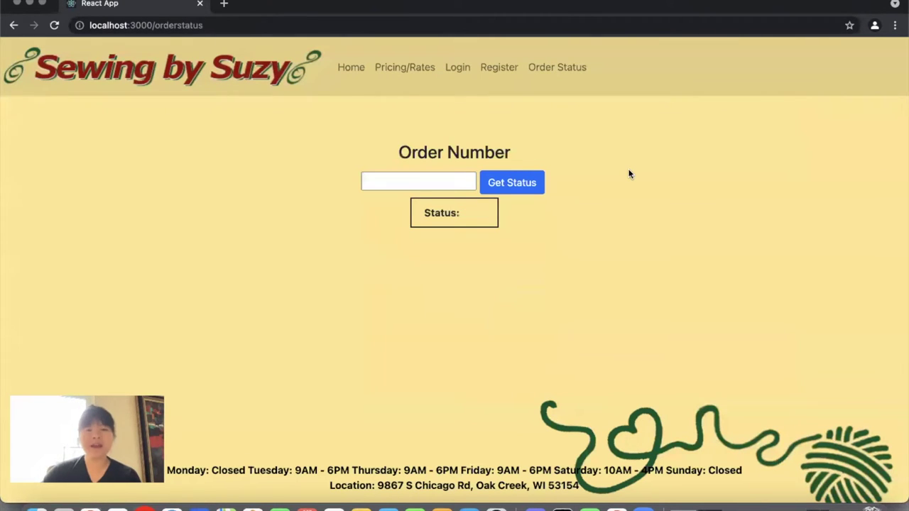
left_click(447, 180)
type("5")
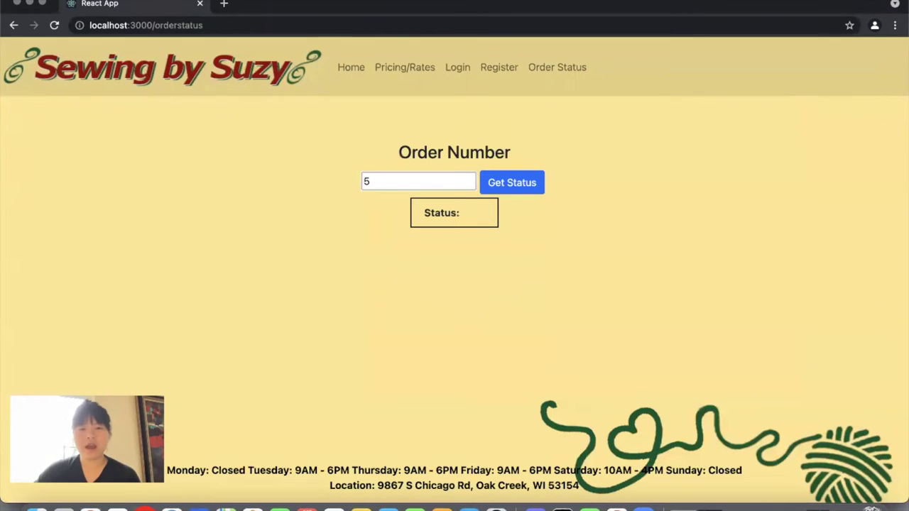
left_click(507, 189)
left_click(507, 188)
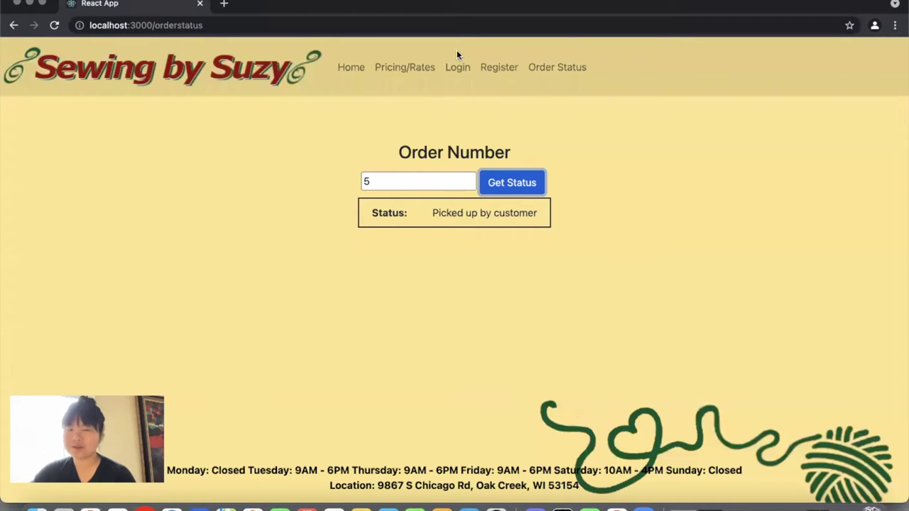
Step: Log in to the customer account with the saved customer username and the account password, and dismiss the offer to save the password
left_click(469, 71)
left_click(488, 174)
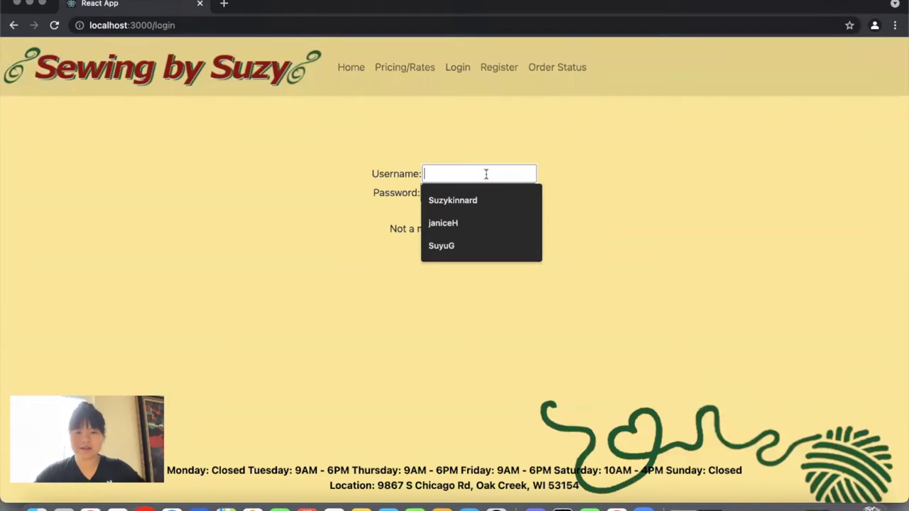
left_click(483, 223)
left_click(463, 192)
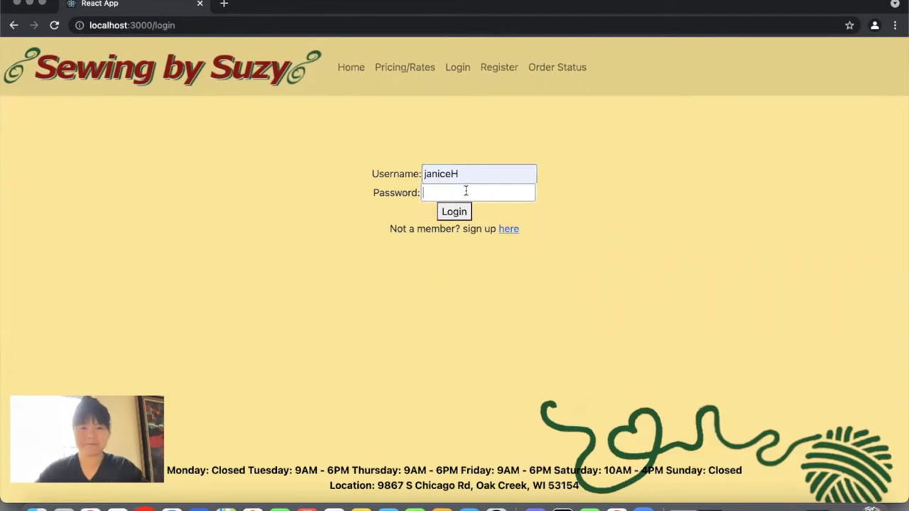
type("•••••••")
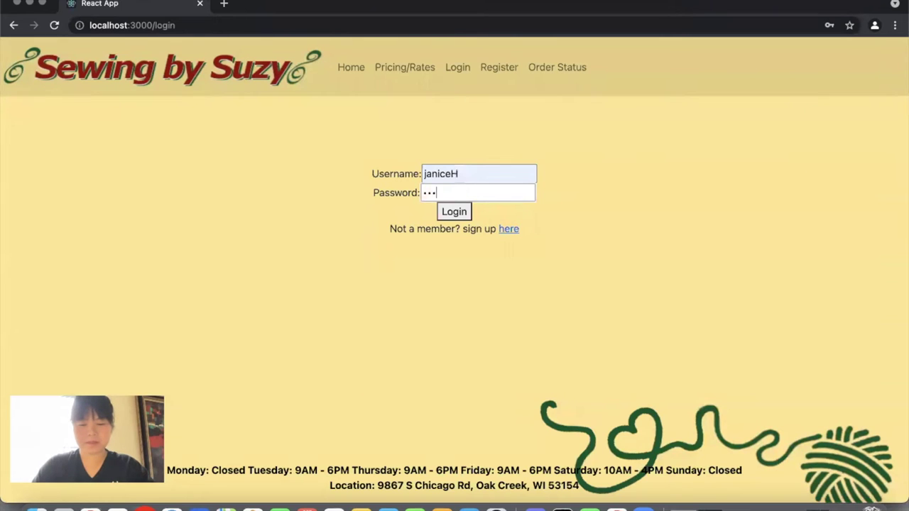
type("•••")
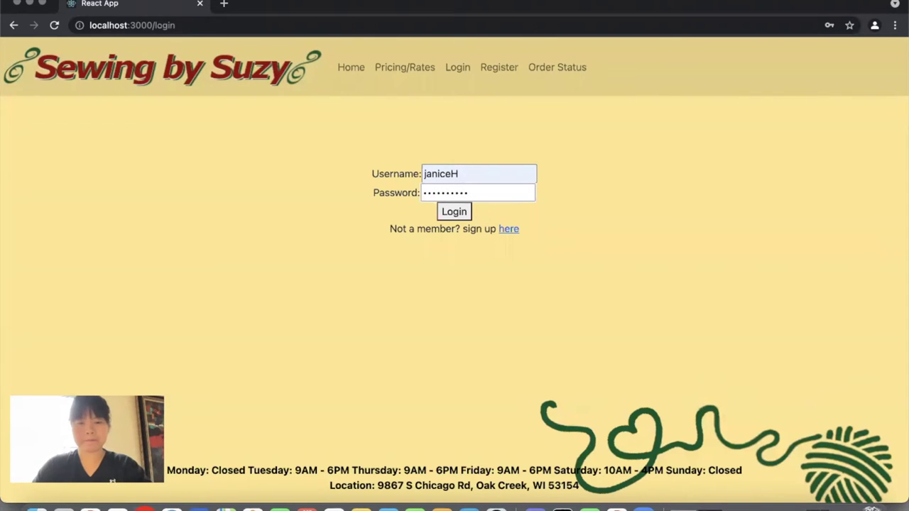
key("Return")
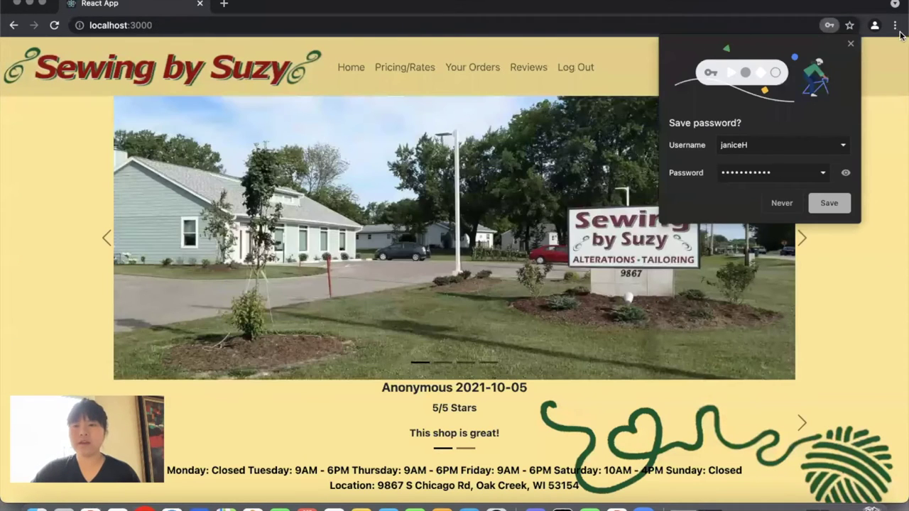
left_click(850, 46)
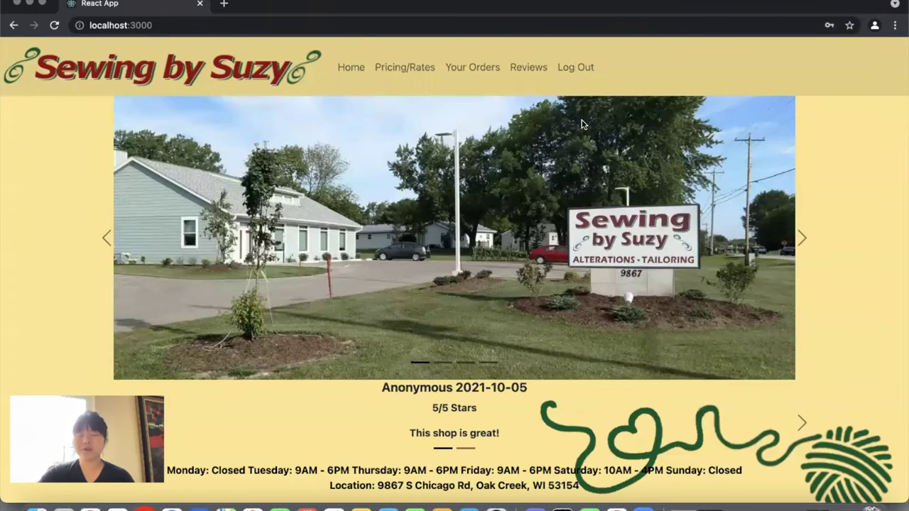
Step: View the pricing list and the customer's own orders while logged in
left_click(410, 70)
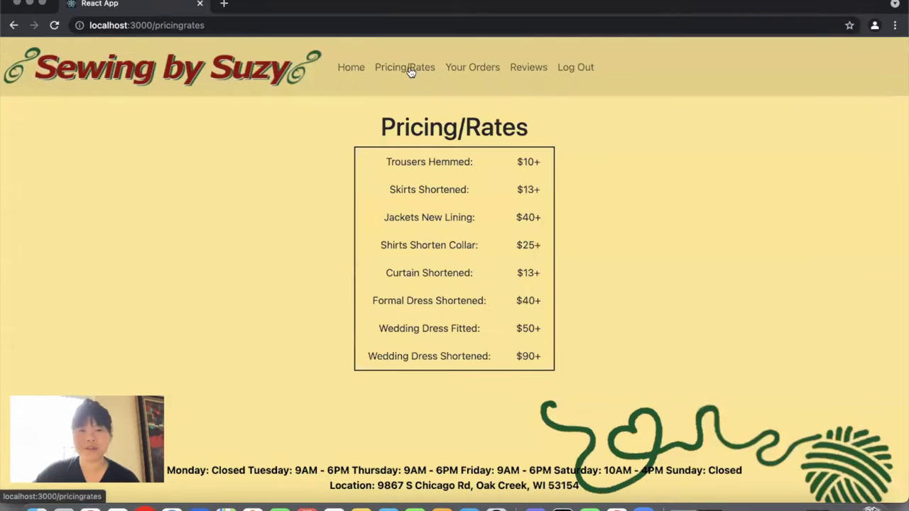
left_click(481, 71)
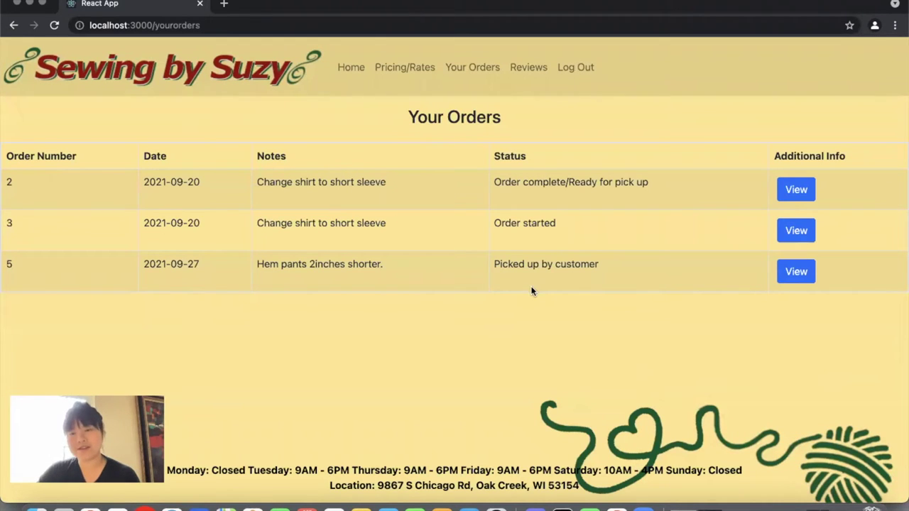
Step: Submit a review as Anonymous with a rating of 4 and the text "Test", and bring it up in the home page's review carousel
left_click(529, 71)
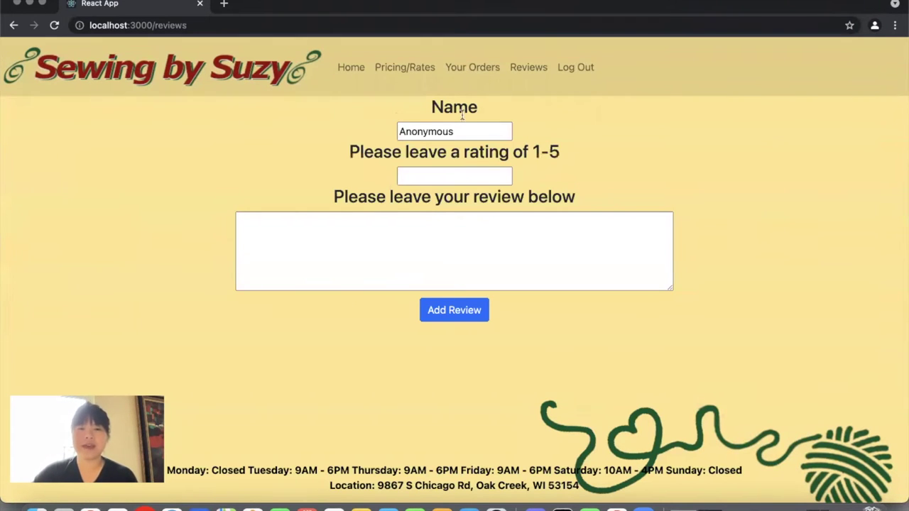
left_click(478, 172)
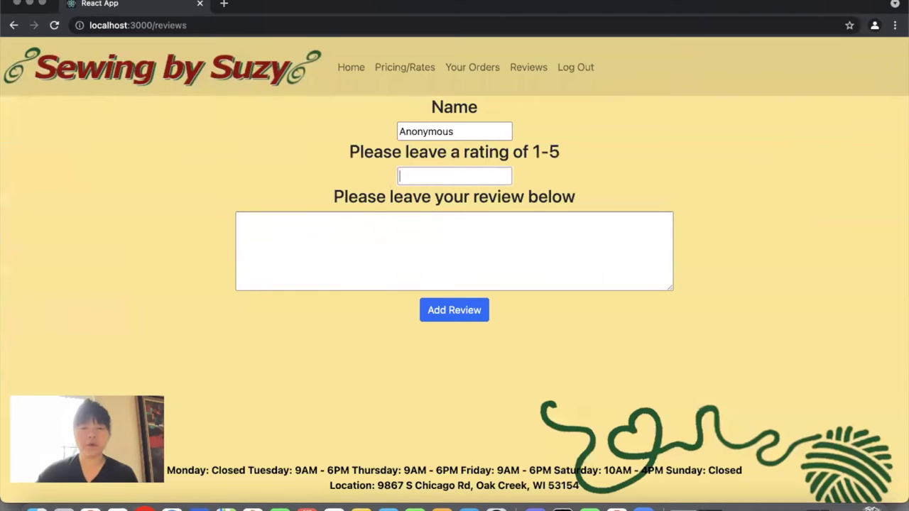
type("44")
key("BackSpace")
left_click(468, 243)
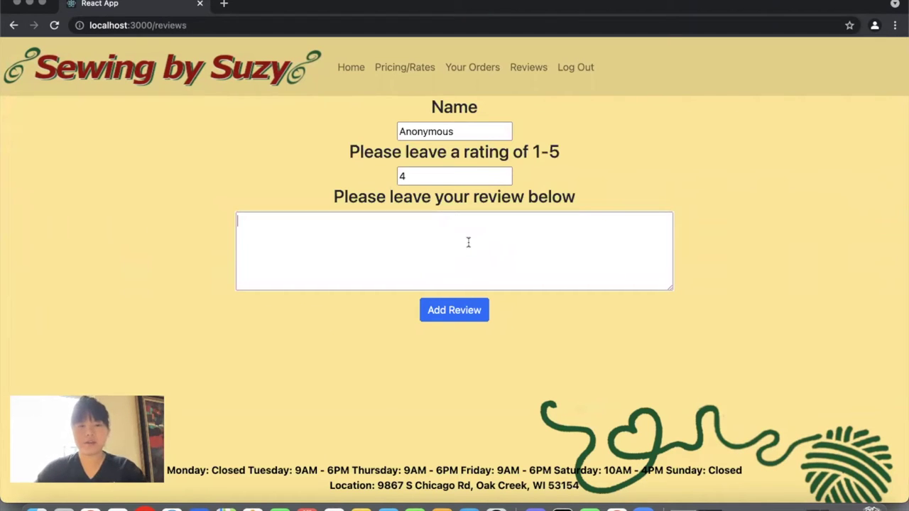
type("Te")
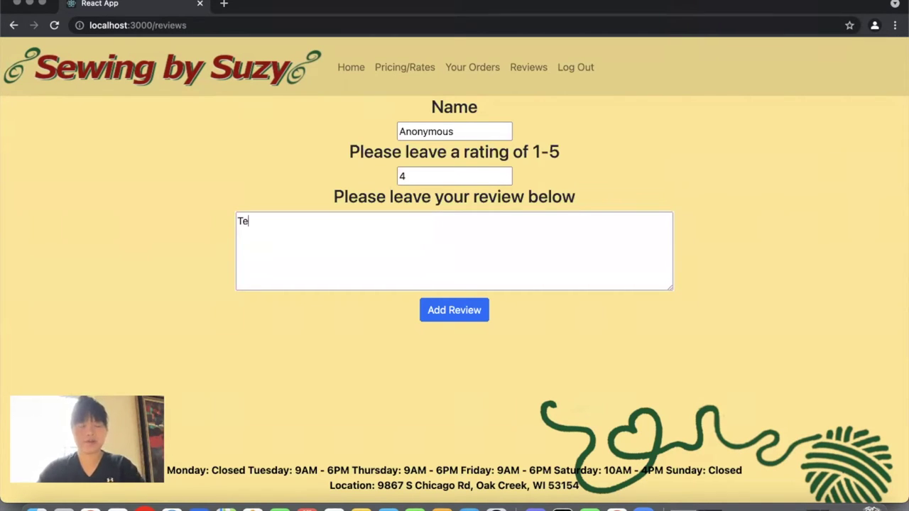
type("st")
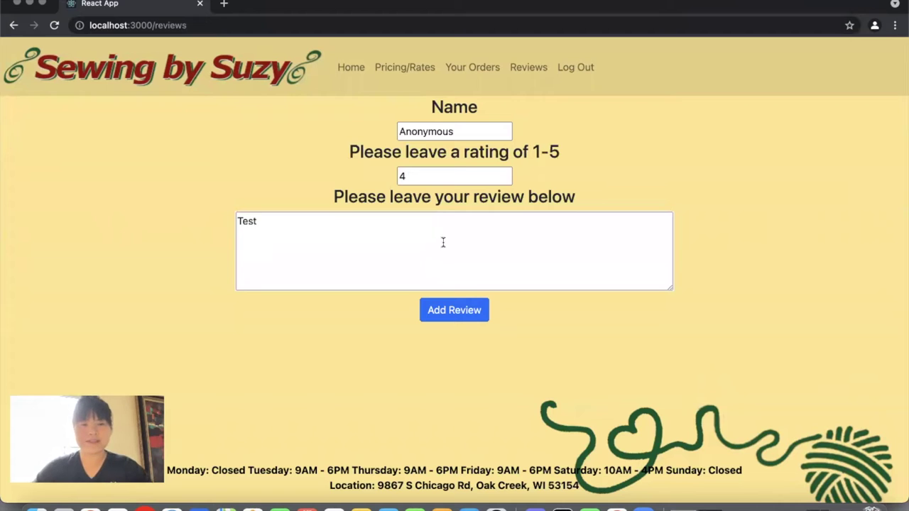
left_click(455, 311)
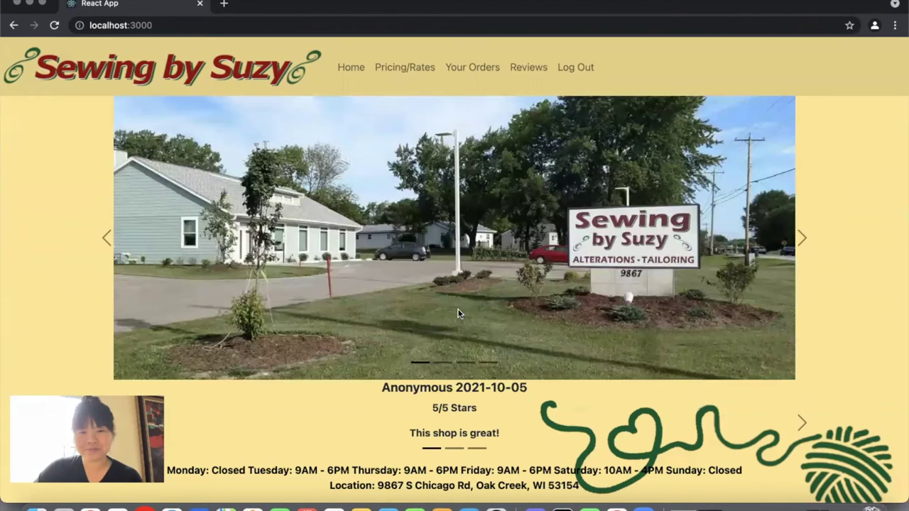
left_click(802, 423)
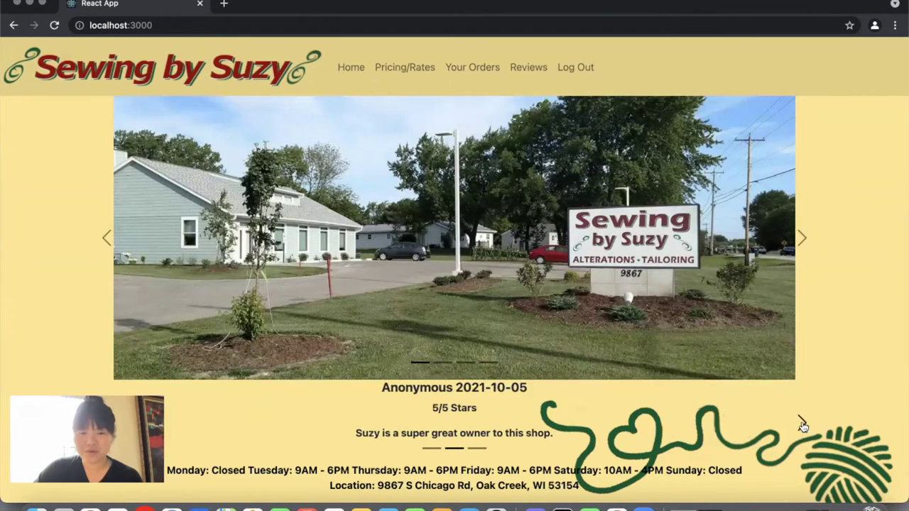
left_click(801, 424)
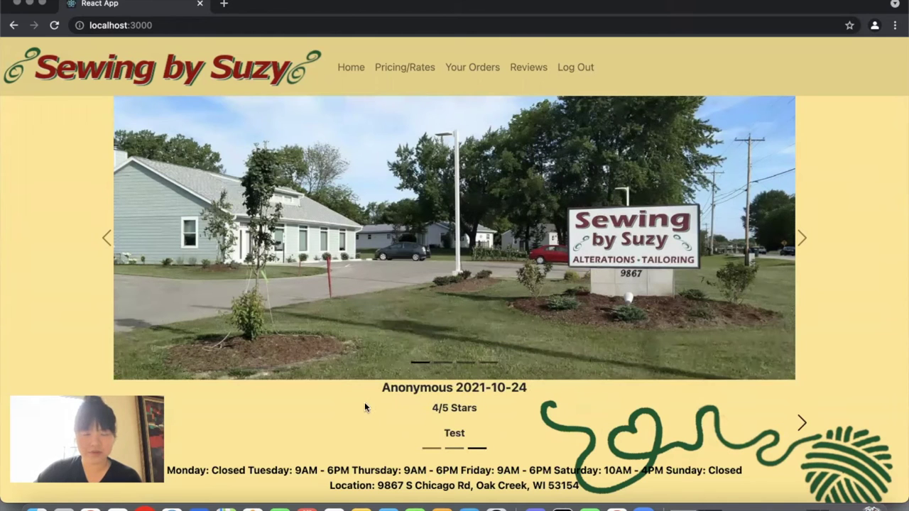
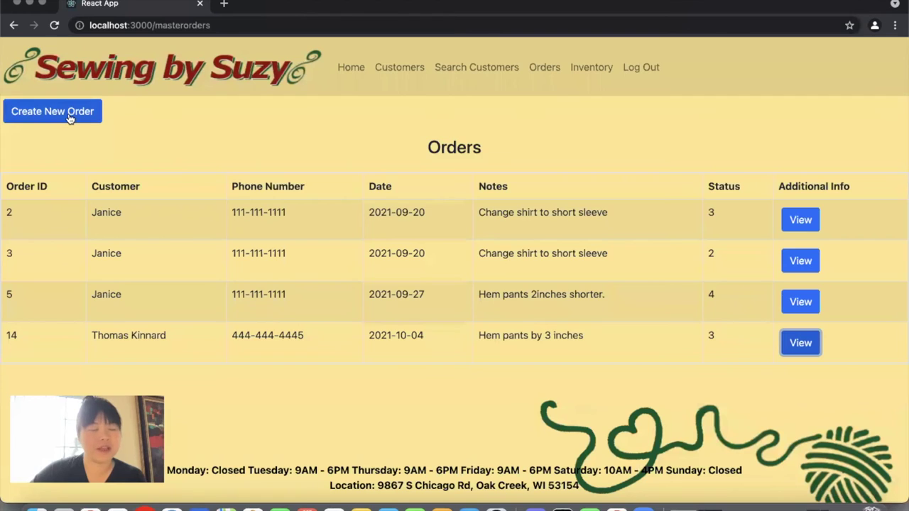
Step: Fill in a new order with the customer's saved phone number and the note "Test"
left_click(427, 188)
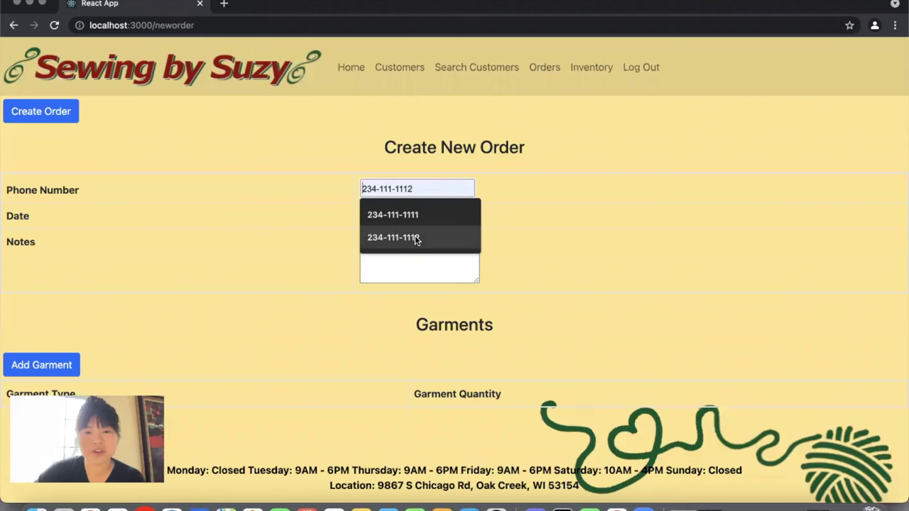
left_click(414, 237)
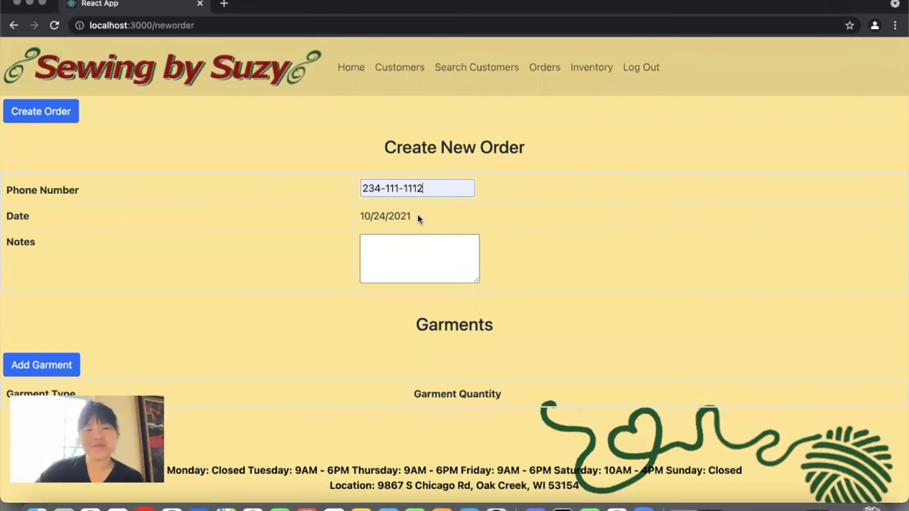
left_click(414, 246)
type("Test")
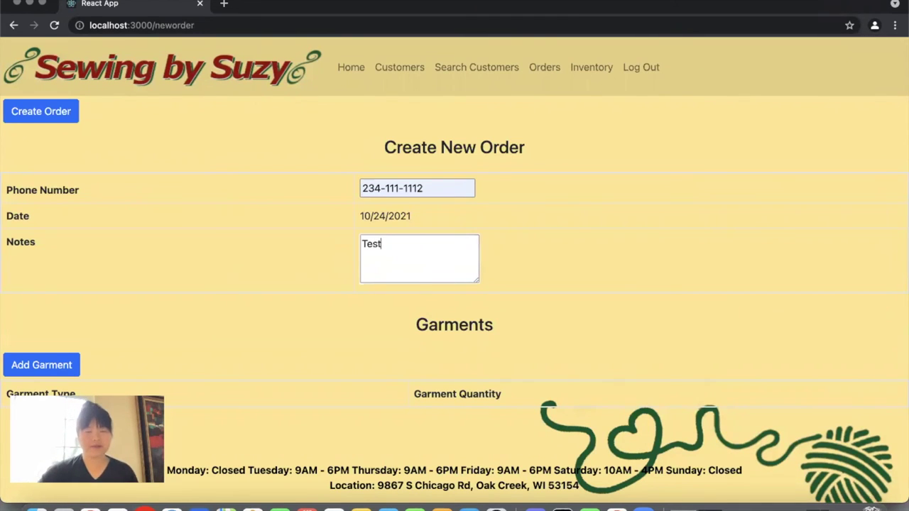
Step: Add a garment of type Pants with a quantity of 1 to the new order
left_click(17, 364)
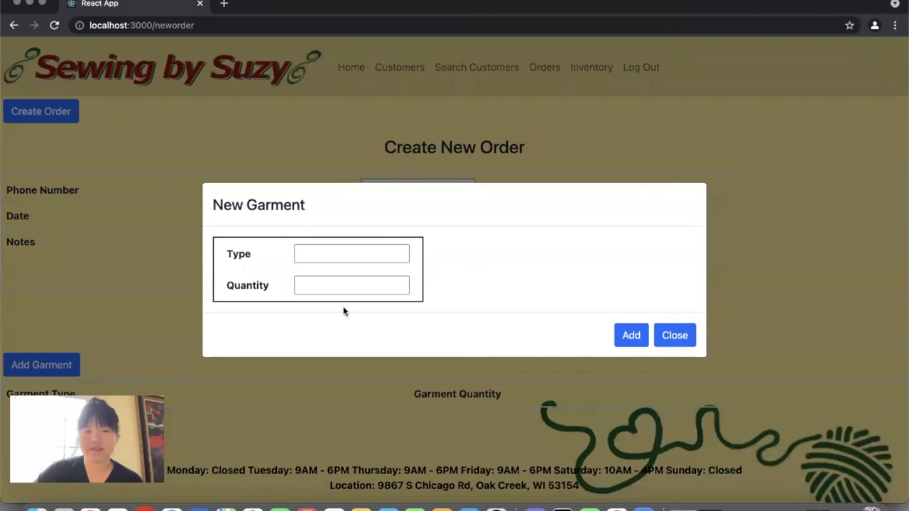
left_click(337, 258)
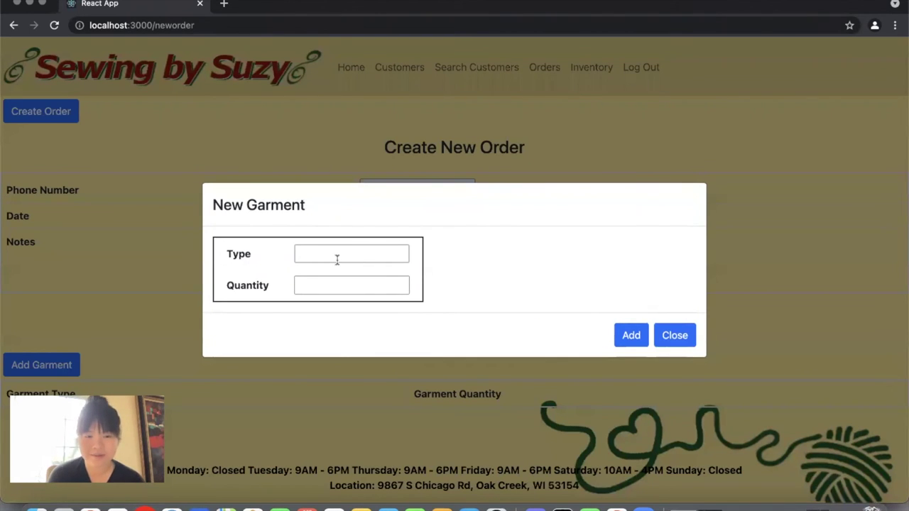
type("Pants")
left_click(328, 284)
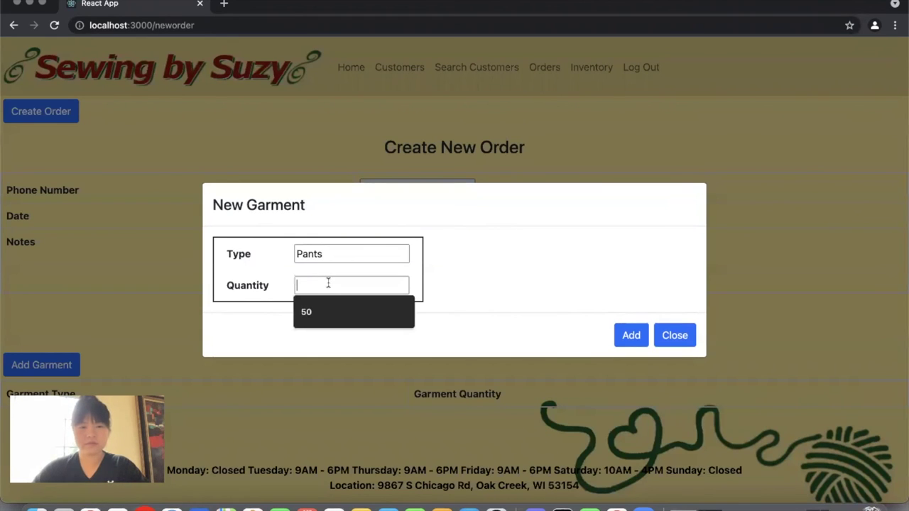
type("1")
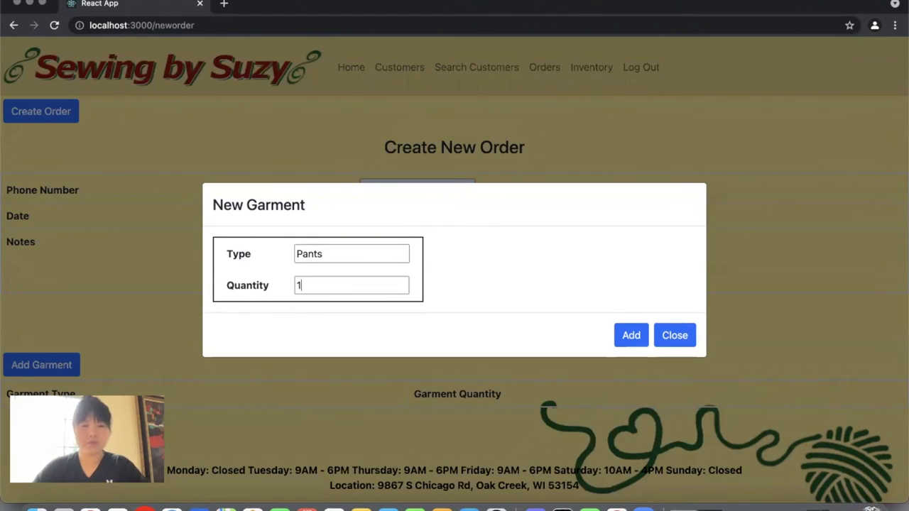
left_click(638, 345)
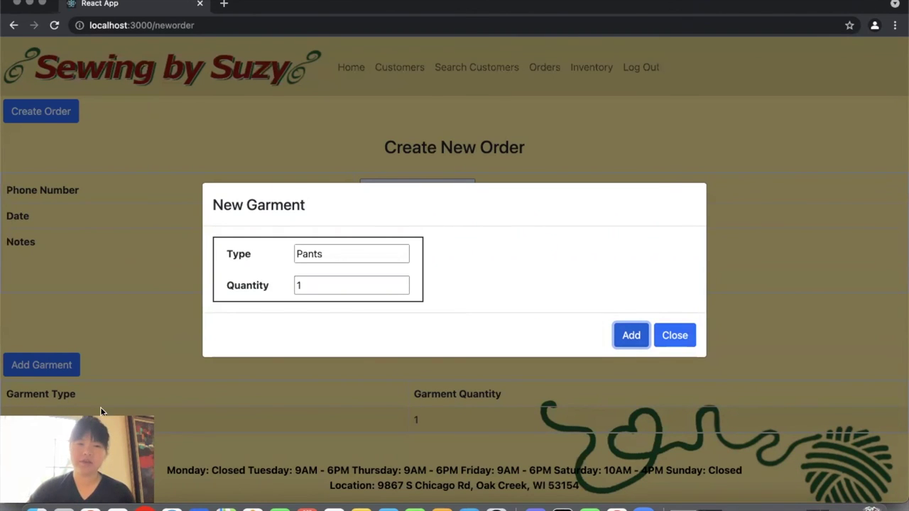
Step: Clear the type and quantity entries in the New Garment form and close it
double_click(329, 253)
key("BackSpace")
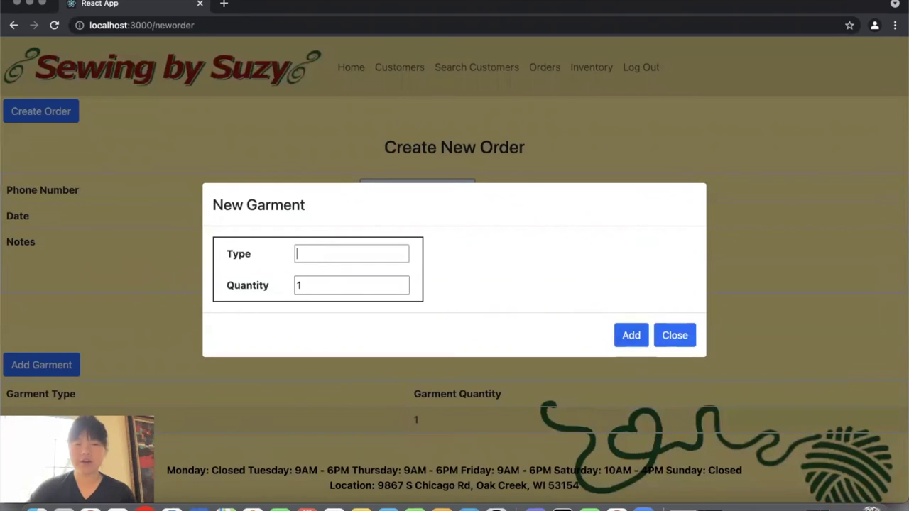
double_click(329, 285)
key("BackSpace")
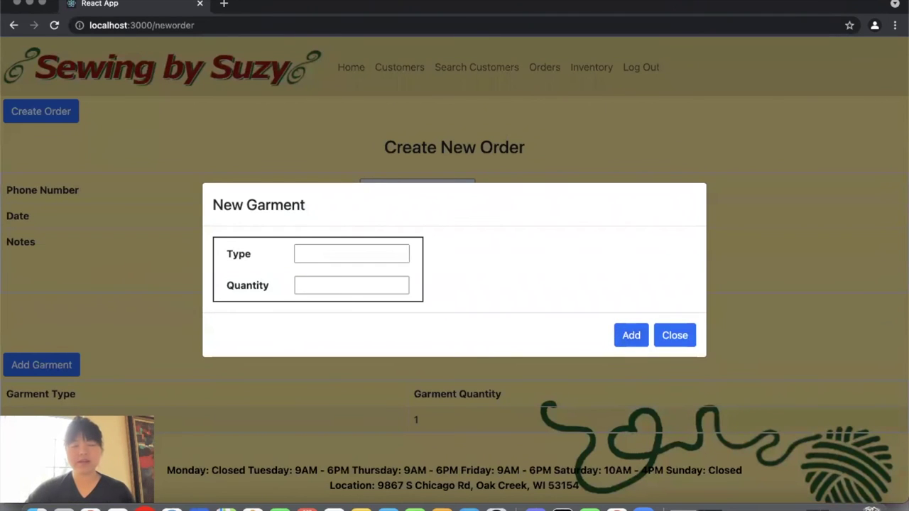
left_click(677, 335)
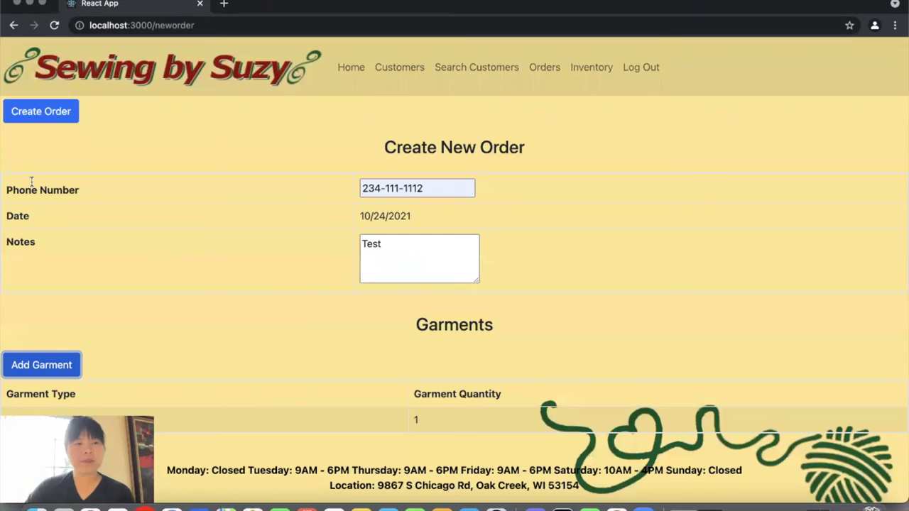
Step: Create the new order and check its customer, notes and status in the orders list
left_click(39, 115)
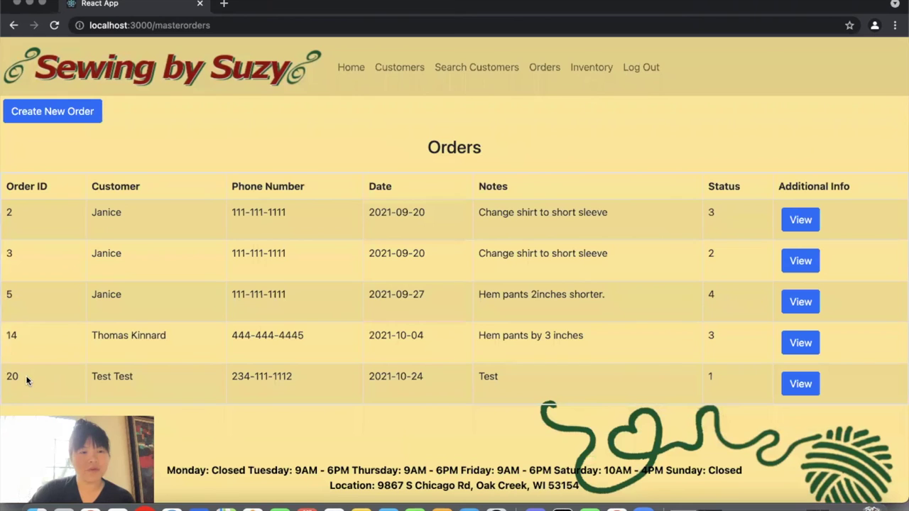
triple_click(116, 377)
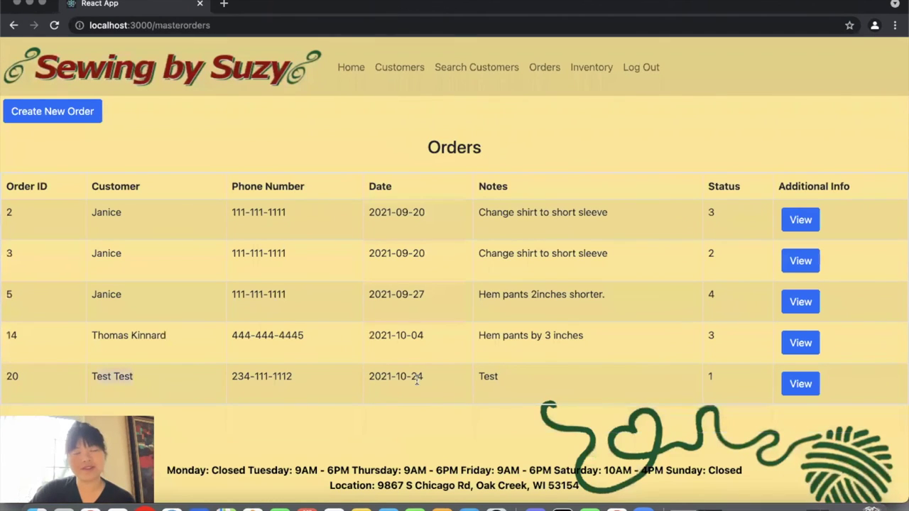
left_click_drag(480, 376, 533, 374)
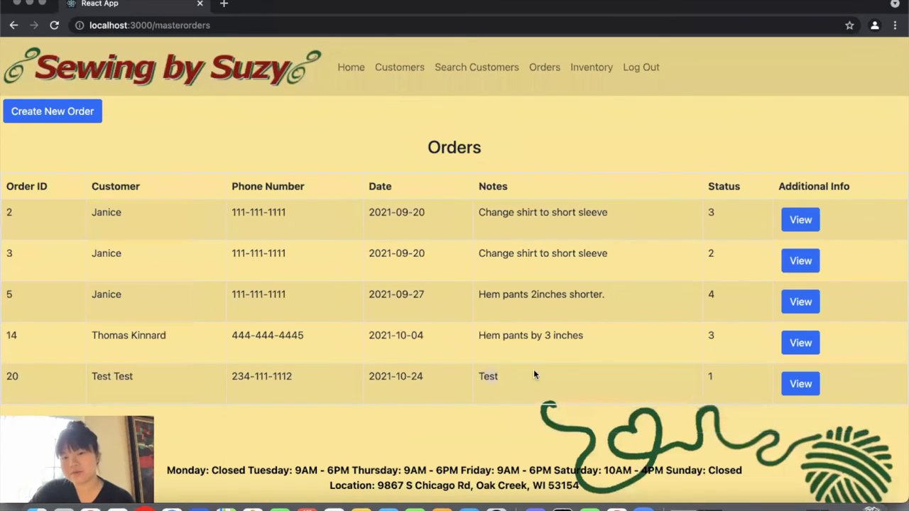
left_click_drag(739, 377, 694, 377)
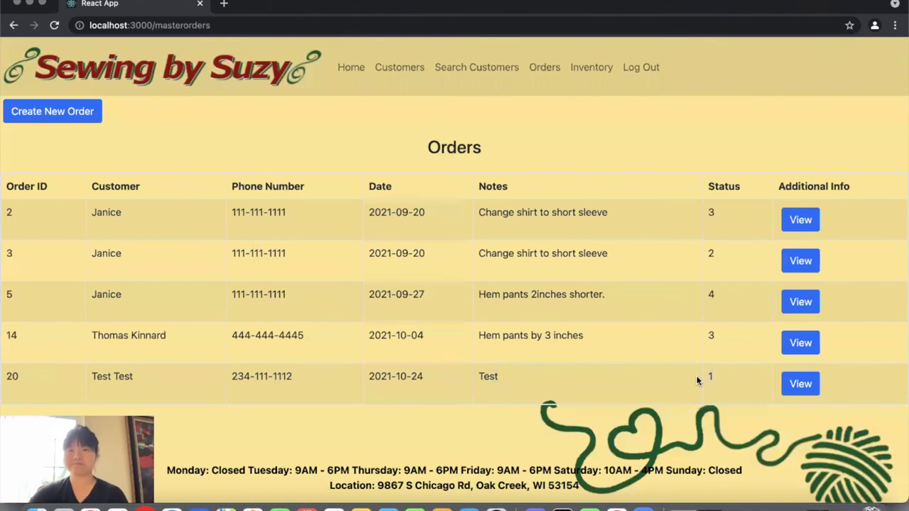
Step: Add an inventory item named Red Thread with description "Thread that is red to sew with", quantity 50 and category Thread
left_click(595, 71)
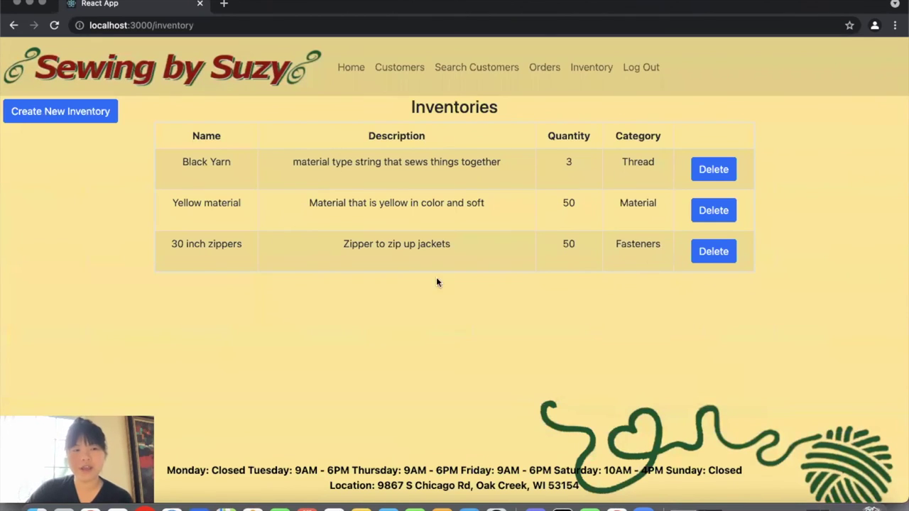
left_click(86, 112)
left_click(374, 219)
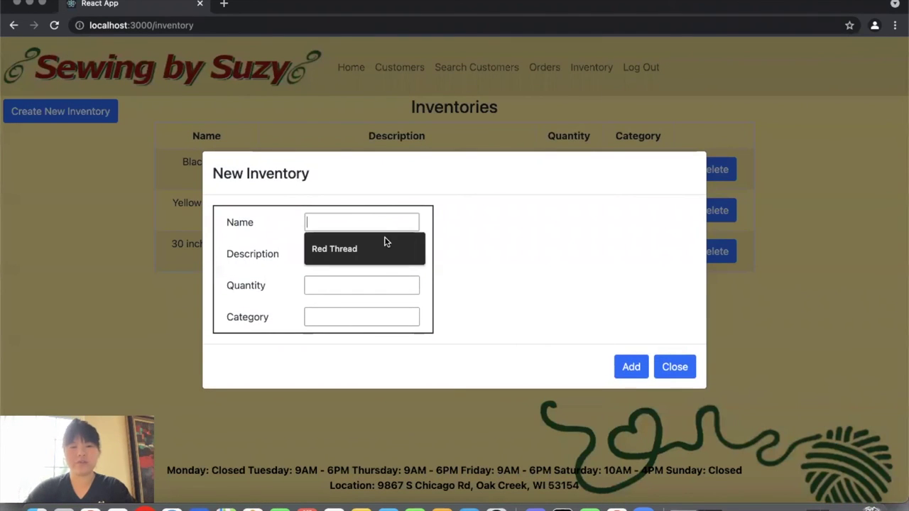
left_click(384, 242)
left_click(369, 251)
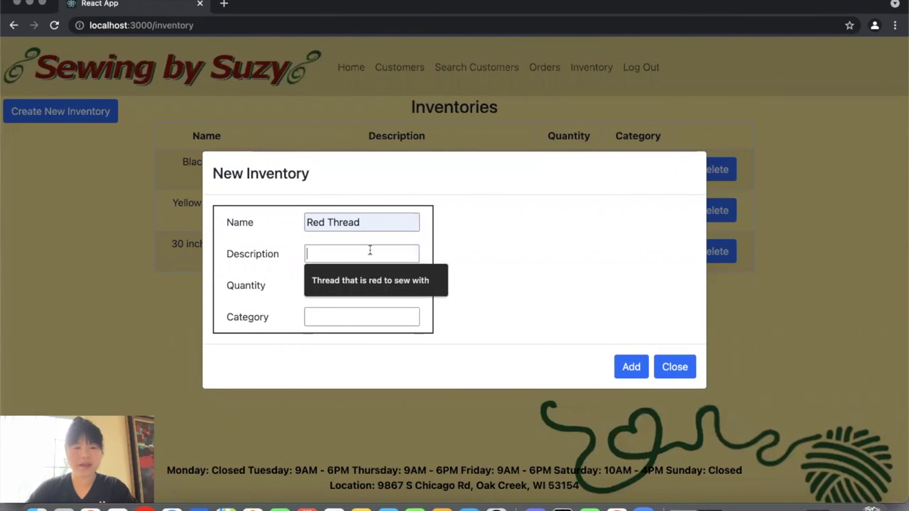
left_click(374, 287)
left_click(354, 283)
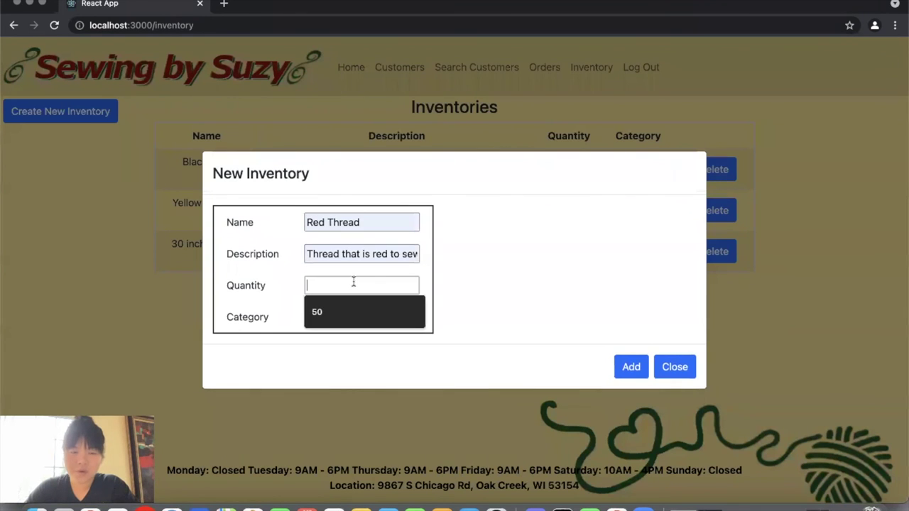
left_click(345, 312)
left_click(341, 316)
left_click(342, 348)
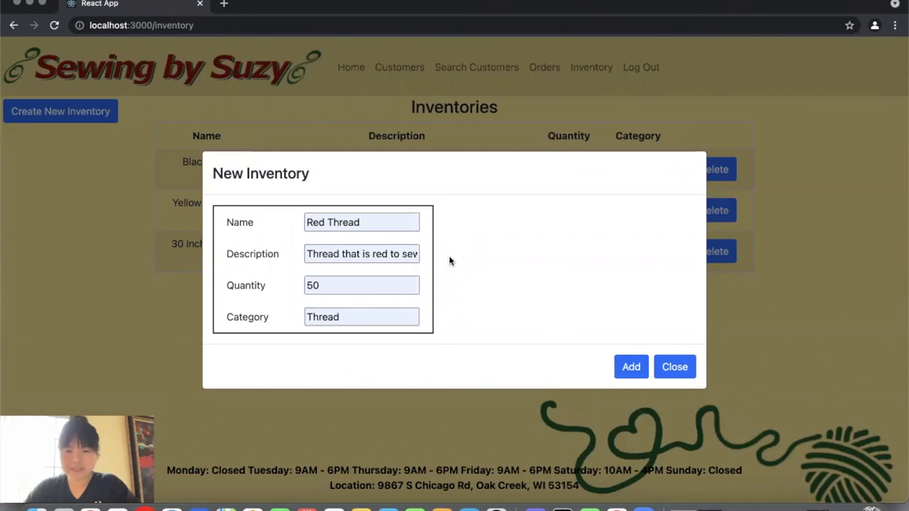
left_click(632, 366)
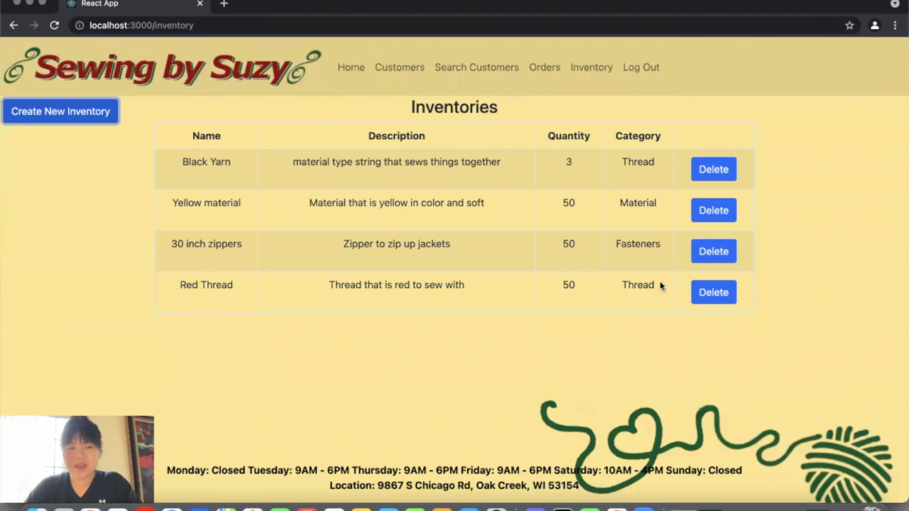
Step: Delete the Red Thread item from the inventory and reload the inventory page
left_click(723, 297)
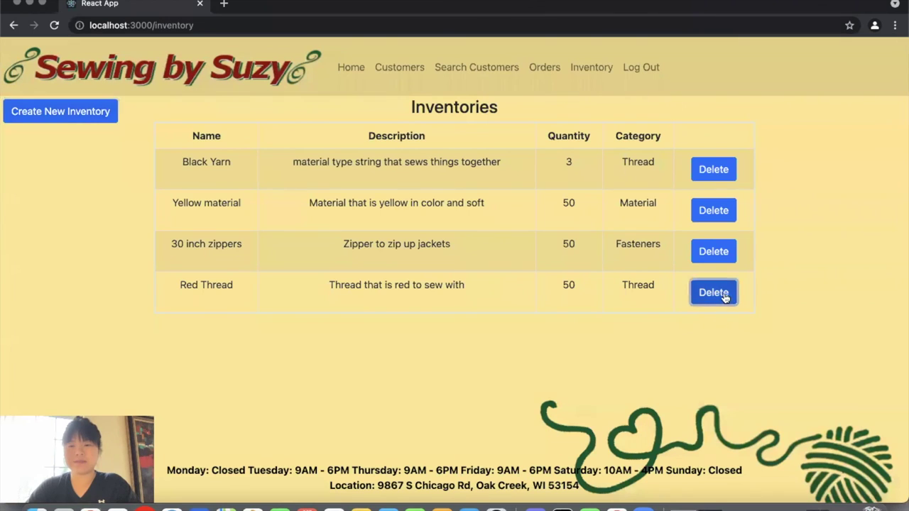
left_click(54, 26)
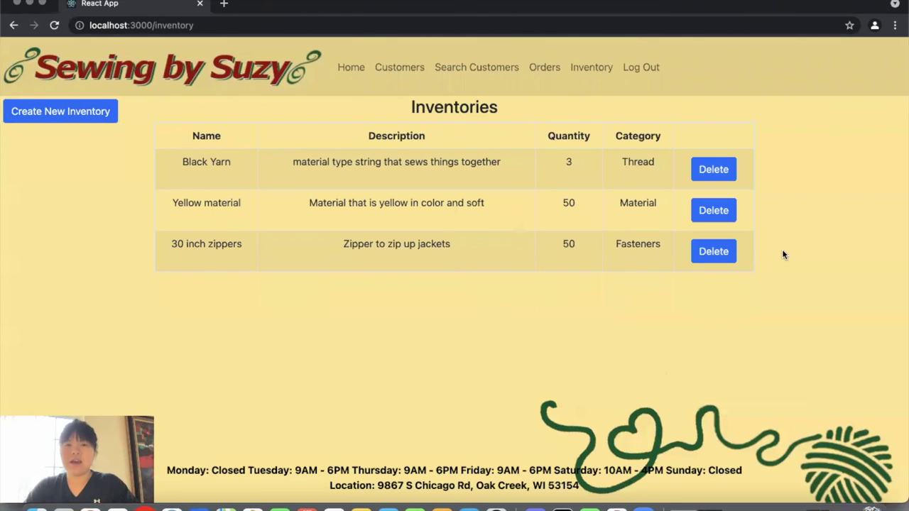
Step: Log out and log back in with the owner's saved username and the account password, dismissing the offer to save the password
left_click(641, 68)
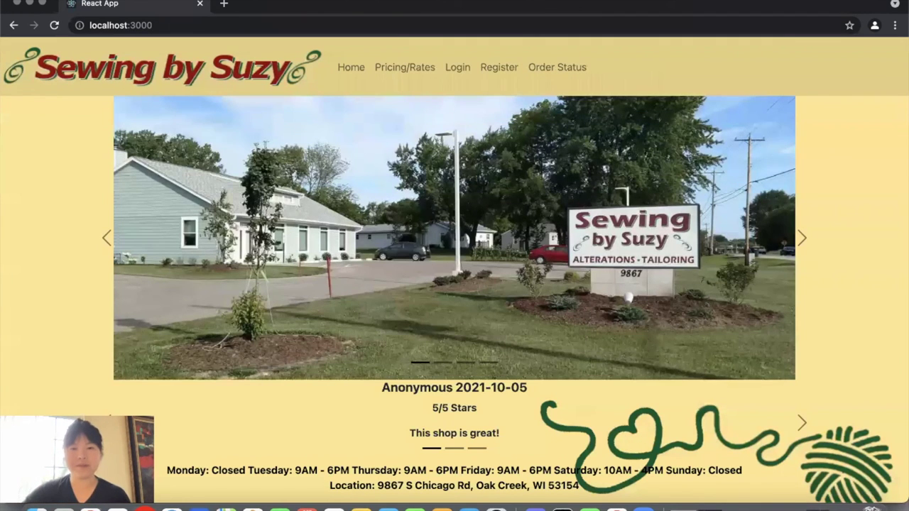
left_click(458, 68)
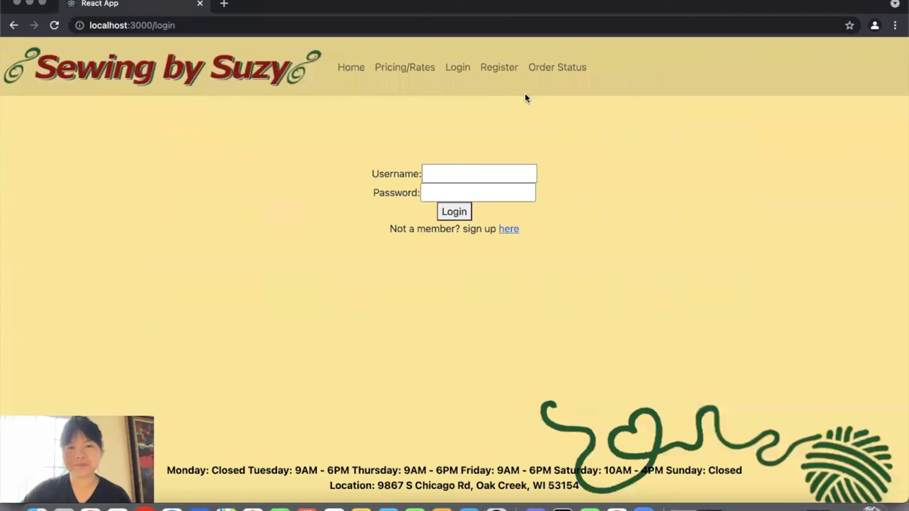
left_click(504, 180)
left_click(483, 244)
left_click(464, 190)
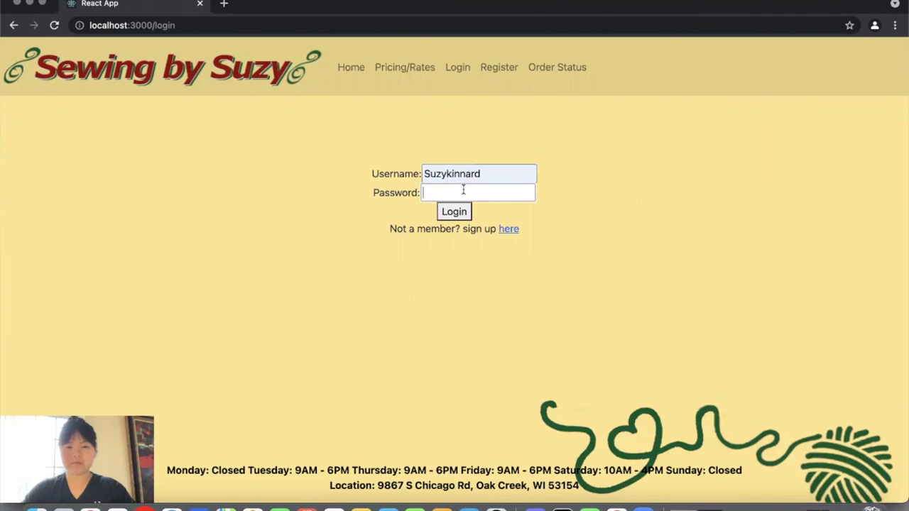
type("s")
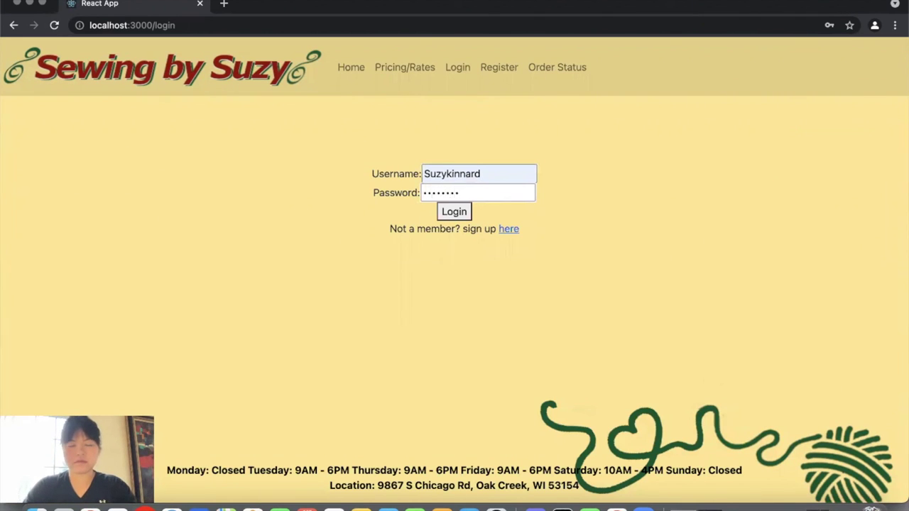
key("Return")
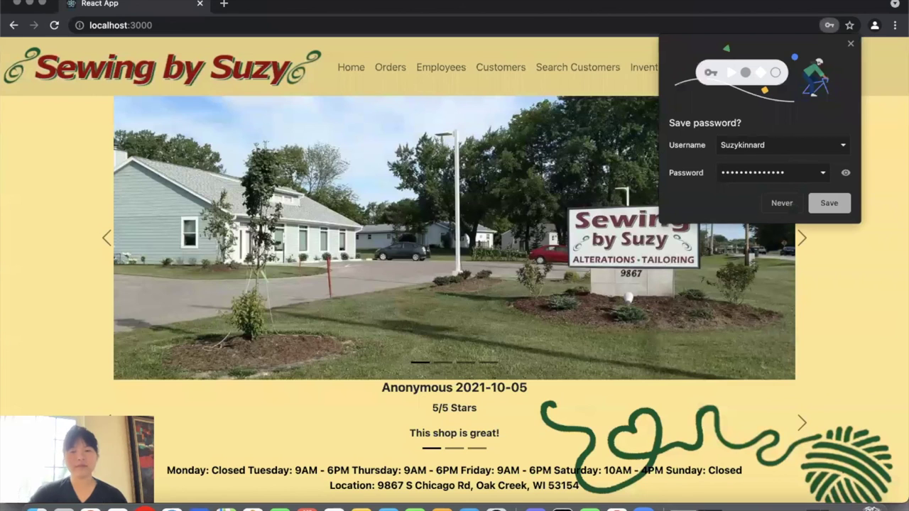
left_click(852, 46)
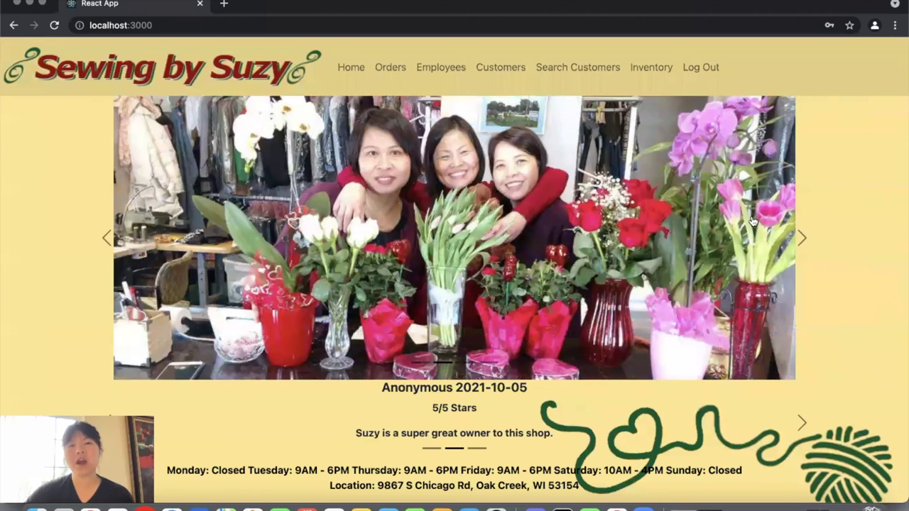
Step: View the list of employees and log out of the owner account
left_click(435, 68)
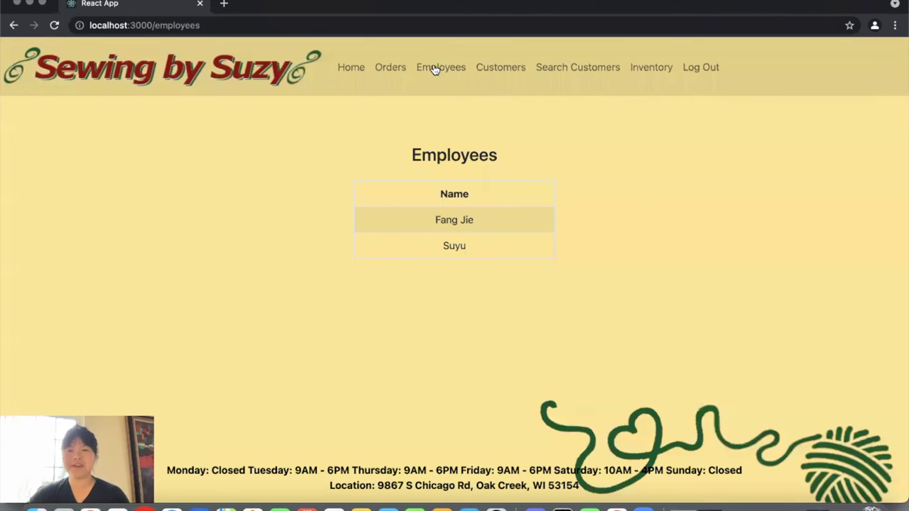
left_click(701, 68)
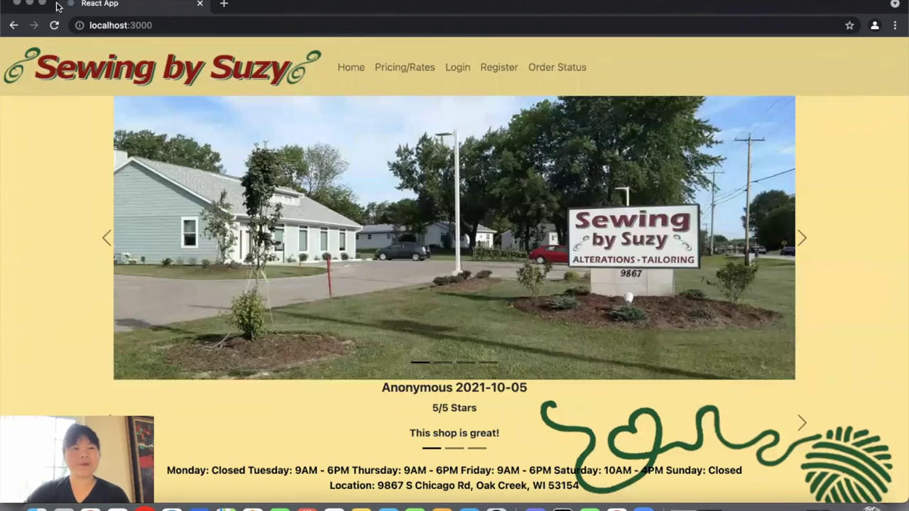
Step: Switch to the Sewing By Suzy presentation in Google Slides and present it full screen, advancing to the Questions slide
left_click(31, 4)
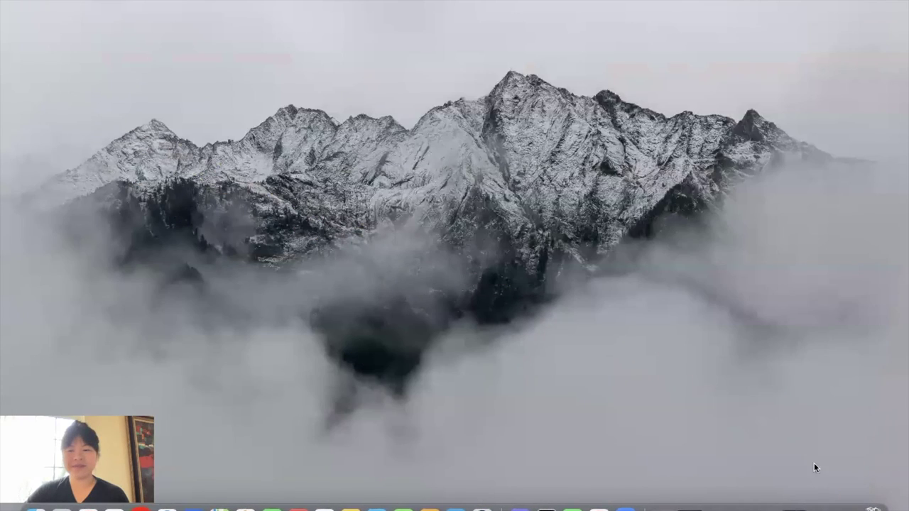
left_click(845, 502)
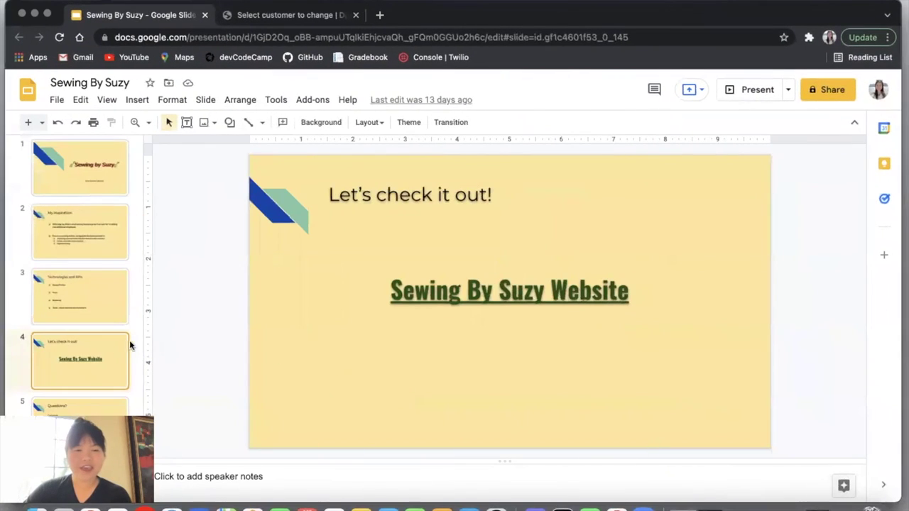
left_click(749, 98)
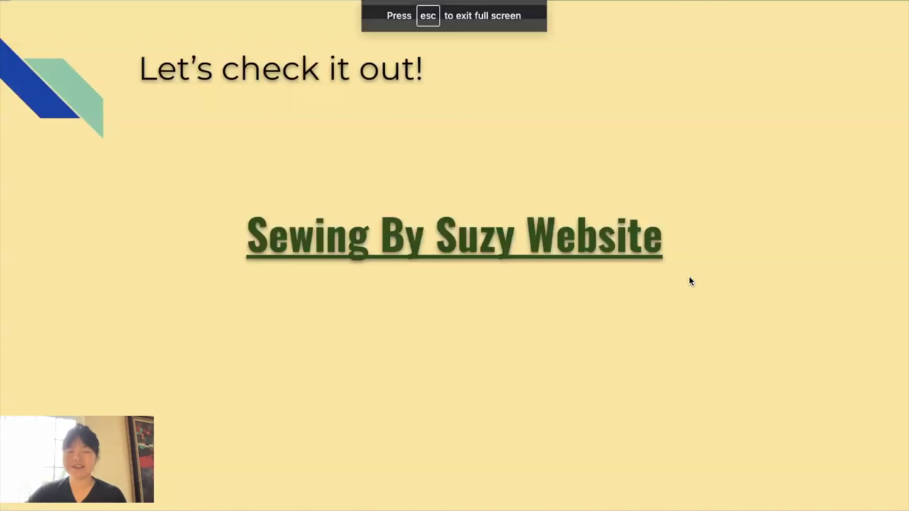
key("Right")
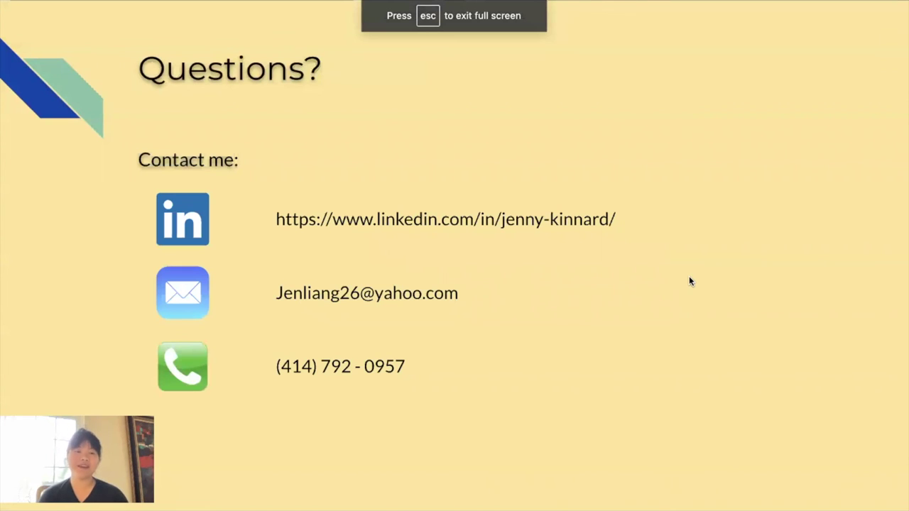